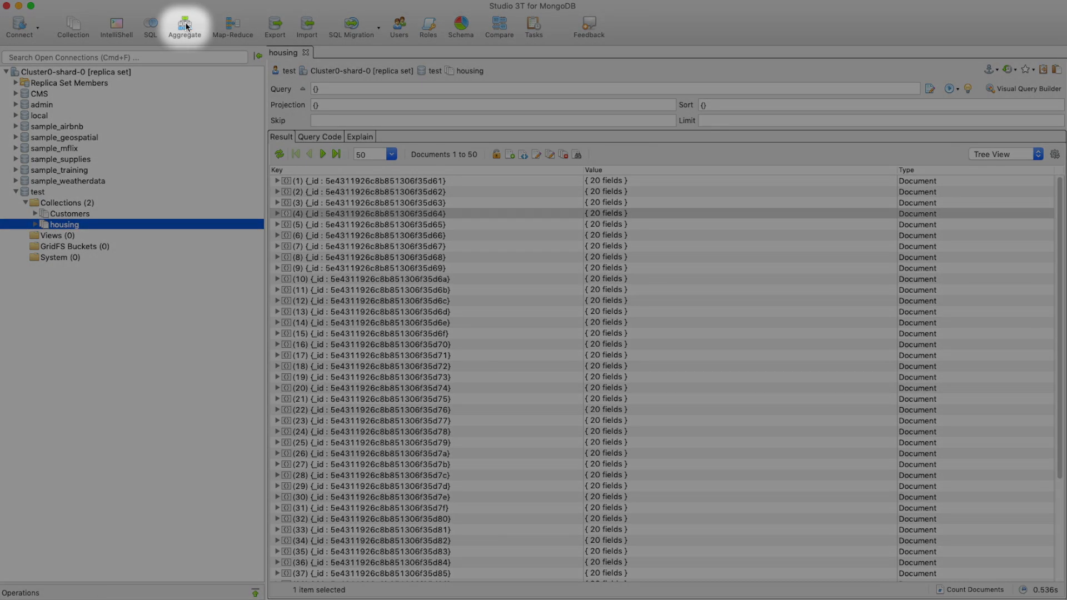
Open the Aggregation Editor for the housing collection in the test database
left_click(185, 25)
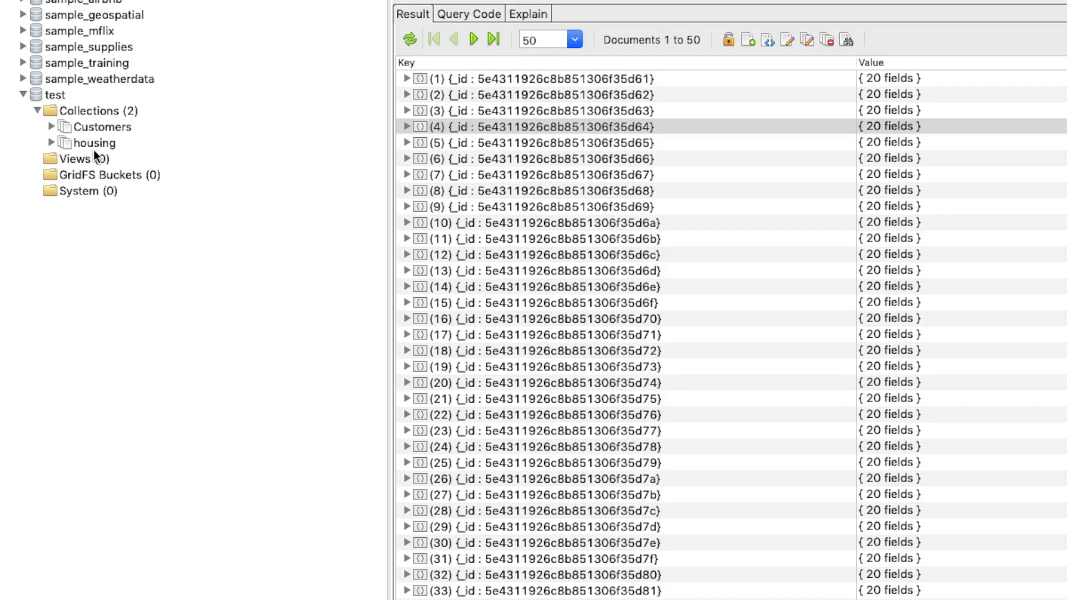
left_click(61, 221)
right_click(66, 228)
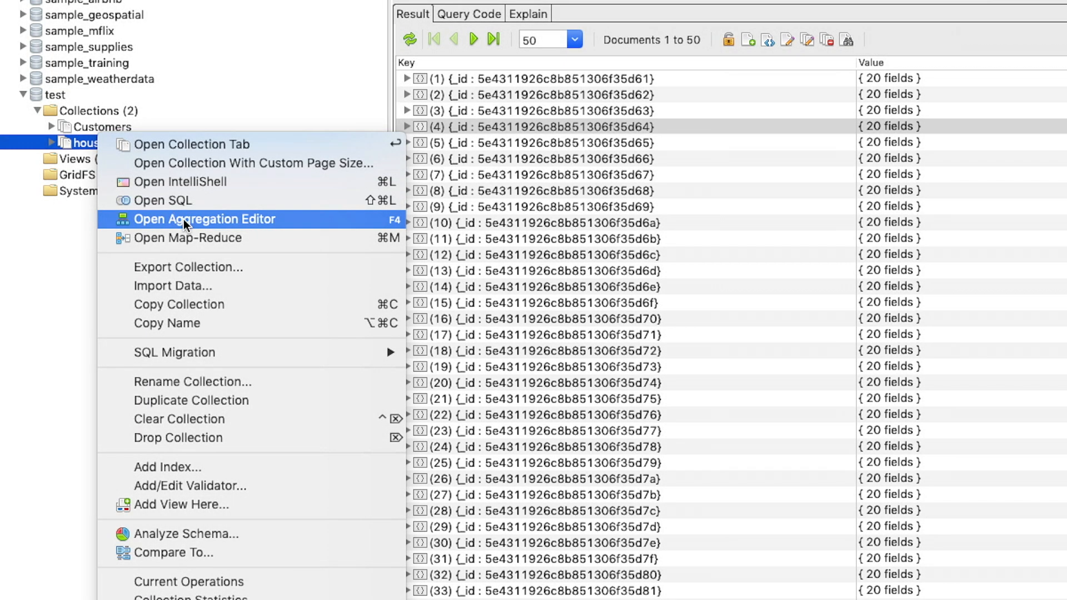
left_click(183, 219)
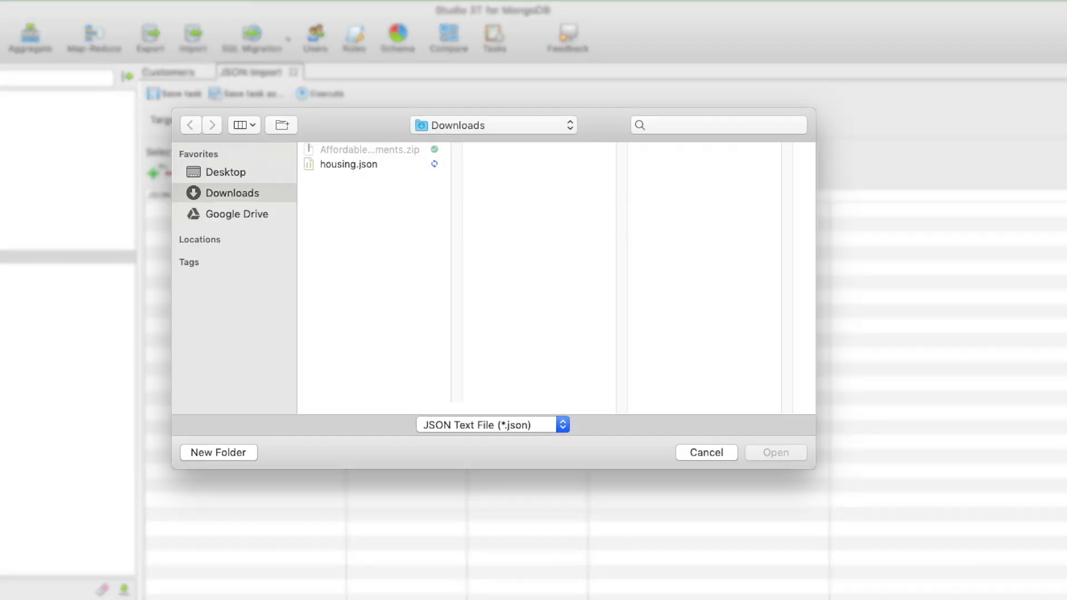
Select housing.json in the Downloads folder as the file for the JSON import
left_click(393, 166)
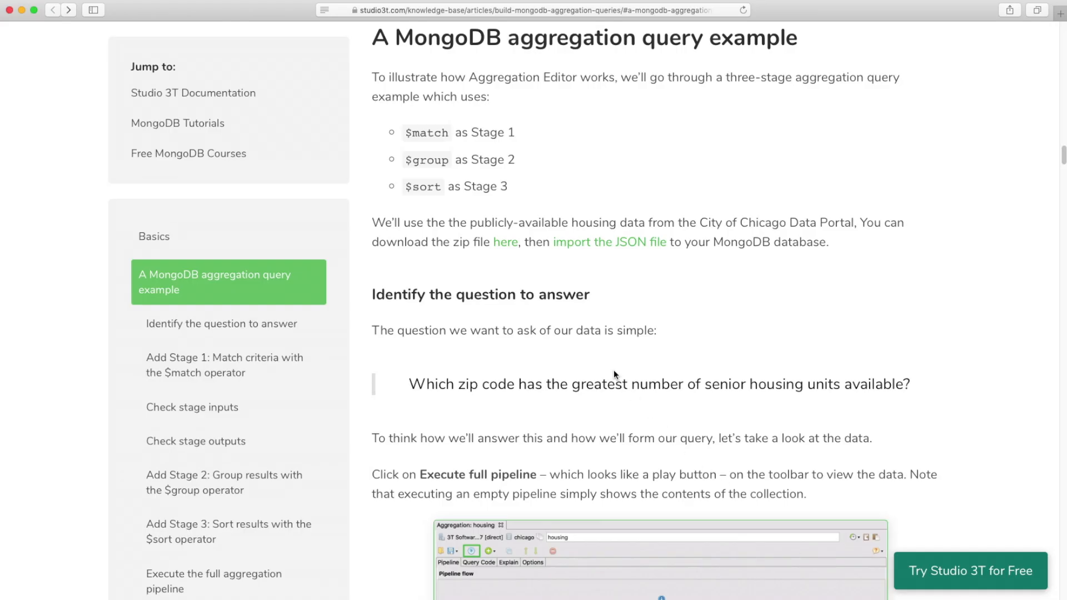
Switch to the browser, download the housing data zip linked in the aggregation query article, and open the downloaded archive
left_click(507, 242)
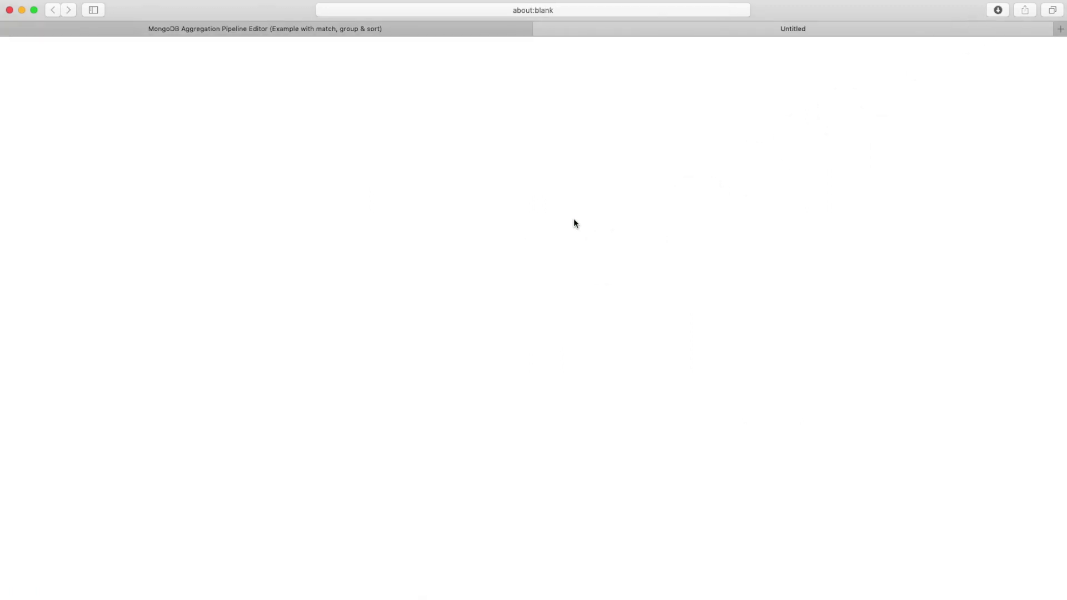
left_click(998, 10)
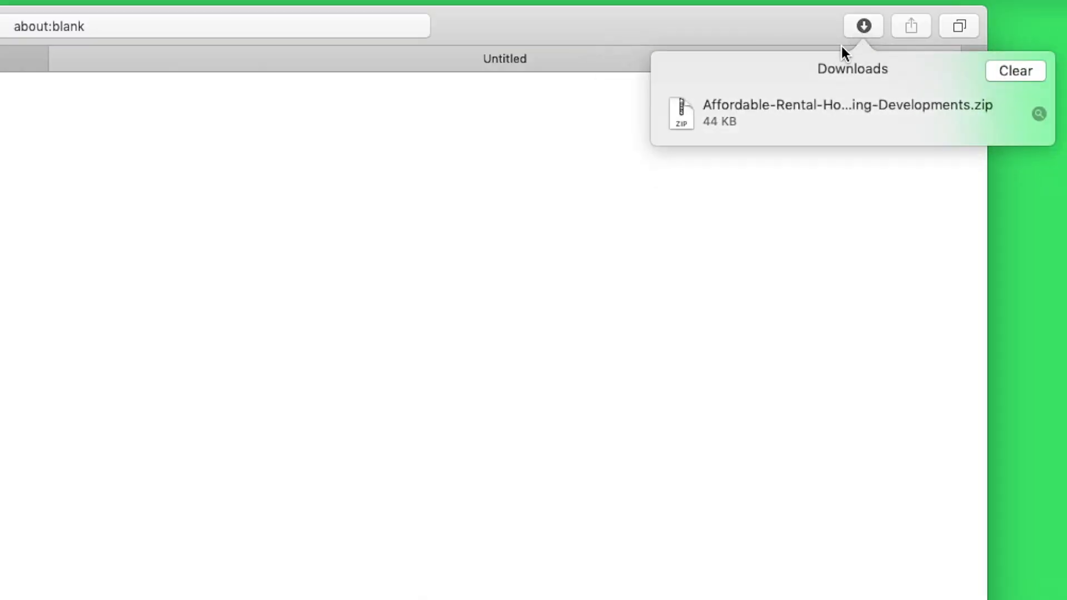
double_click(812, 111)
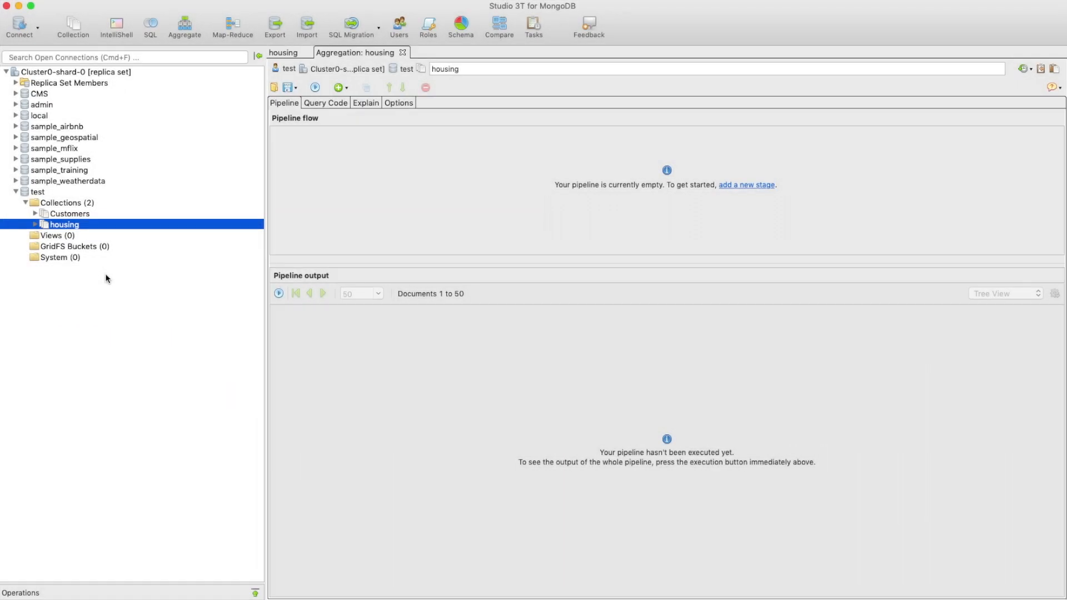
Execute the empty pipeline, count its documents, and examine the Zip Code, Units and Property Type fields of the eighth document
left_click(314, 88)
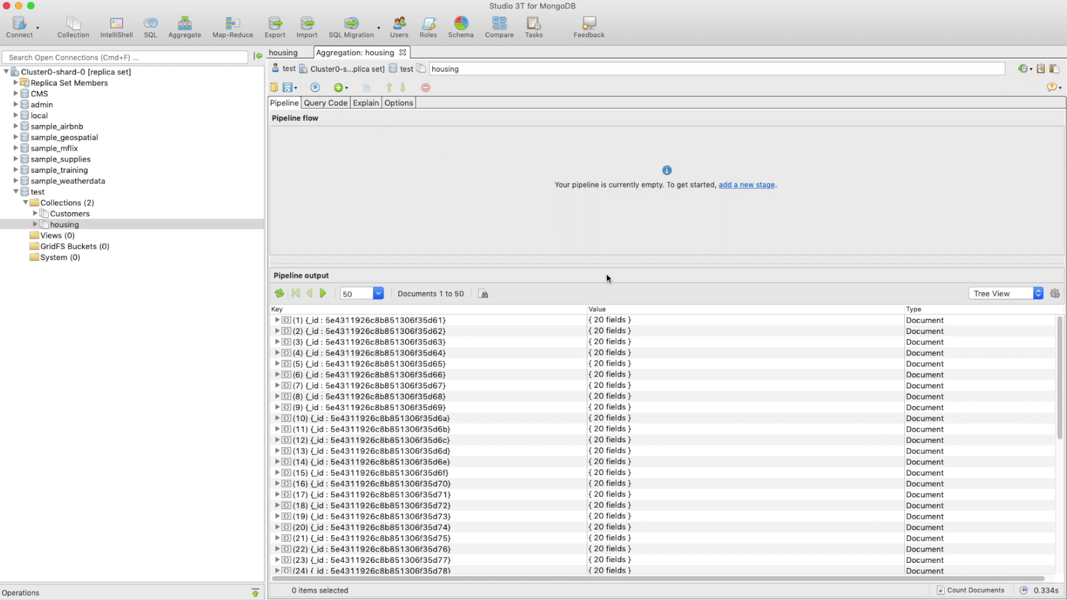
left_click(979, 592)
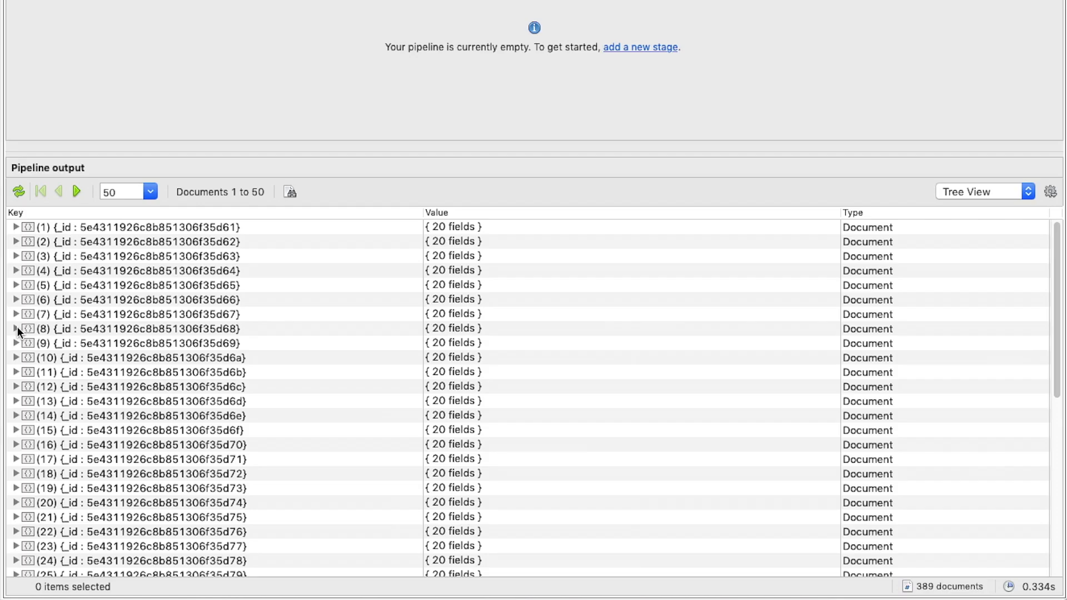
left_click(17, 328)
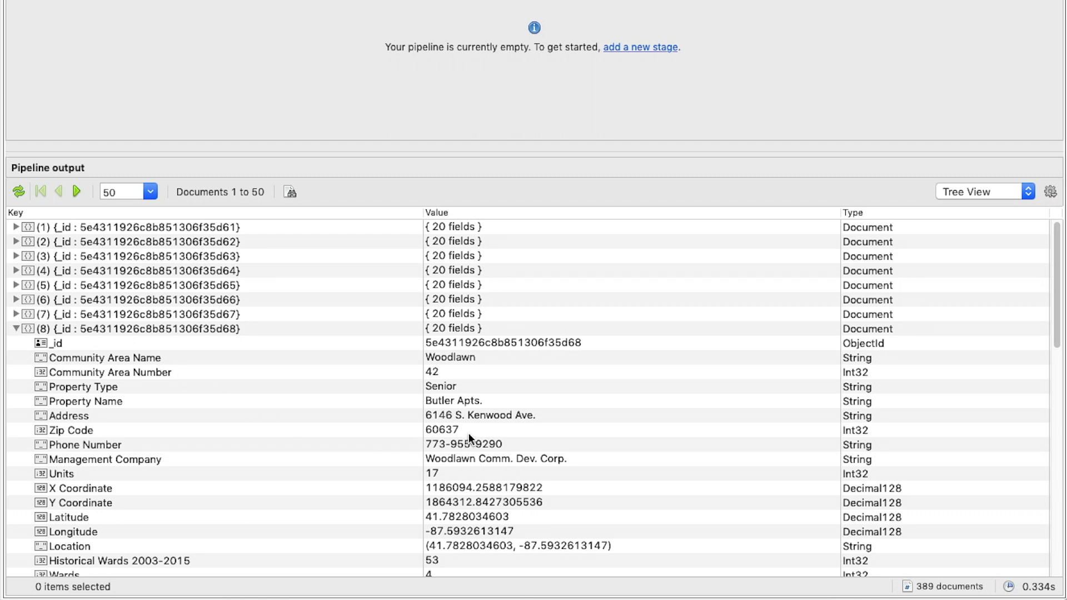
left_click(476, 432)
left_click(474, 473)
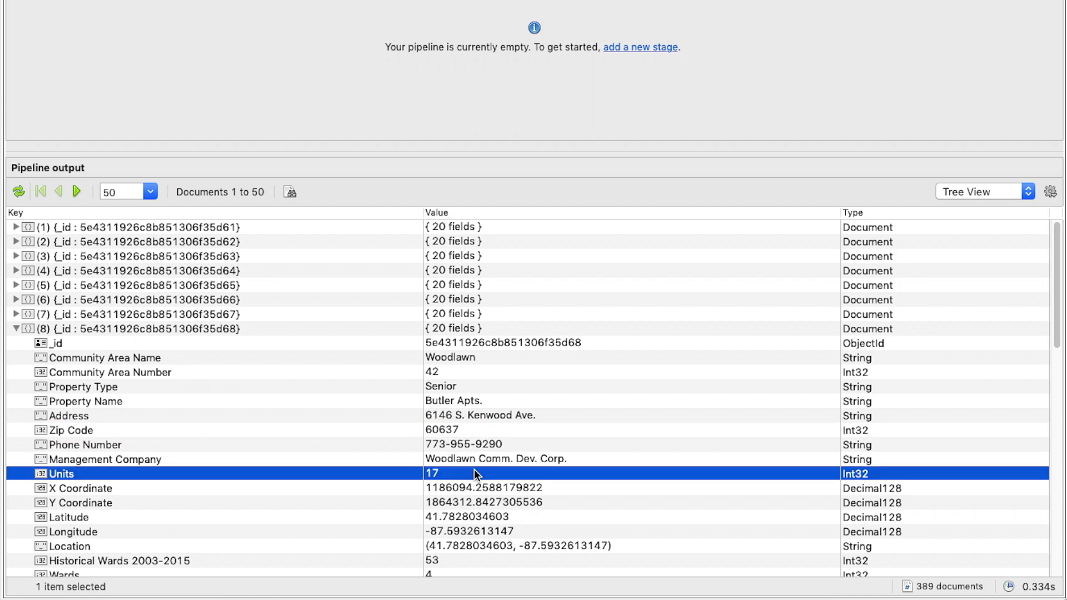
left_click(451, 388)
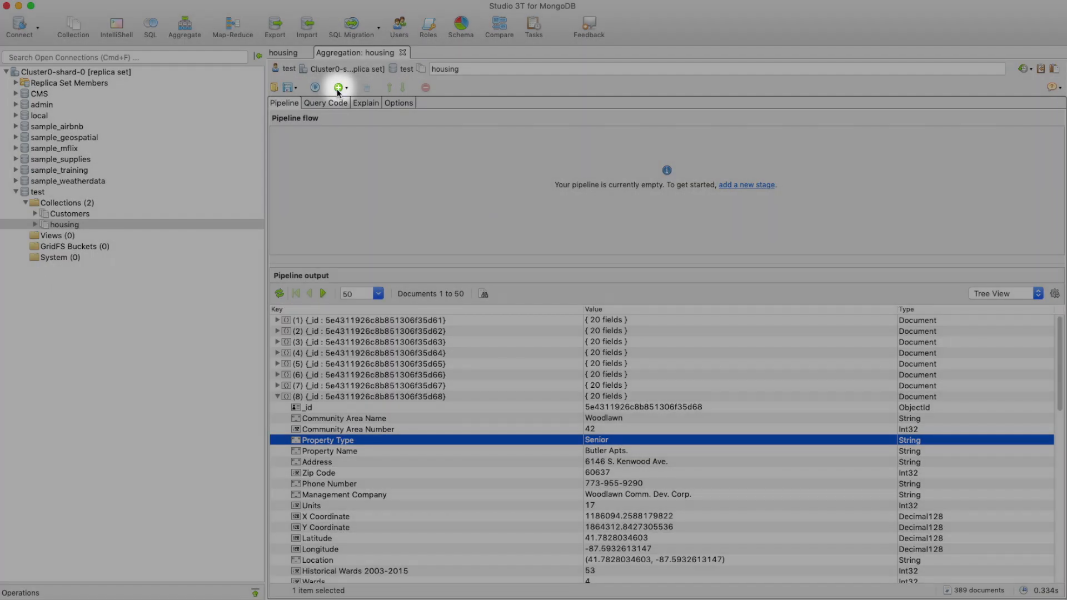
Add a $match stage to the pipeline with the query "Property Type": "Senior"
left_click(338, 87)
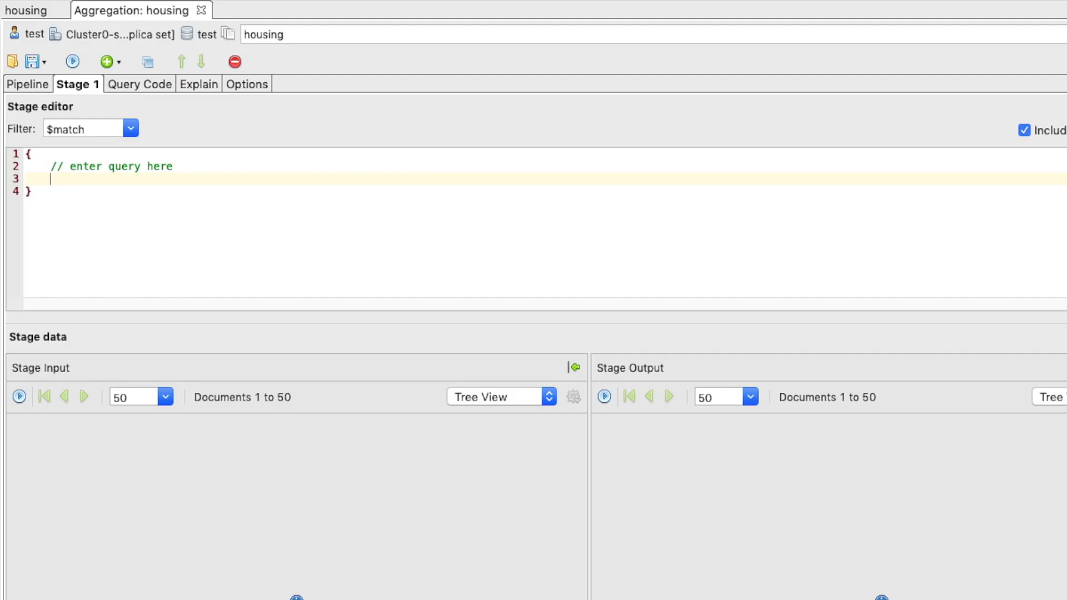
key("shift+Up")
key("BackSpace")
type("\"Property Type\"")
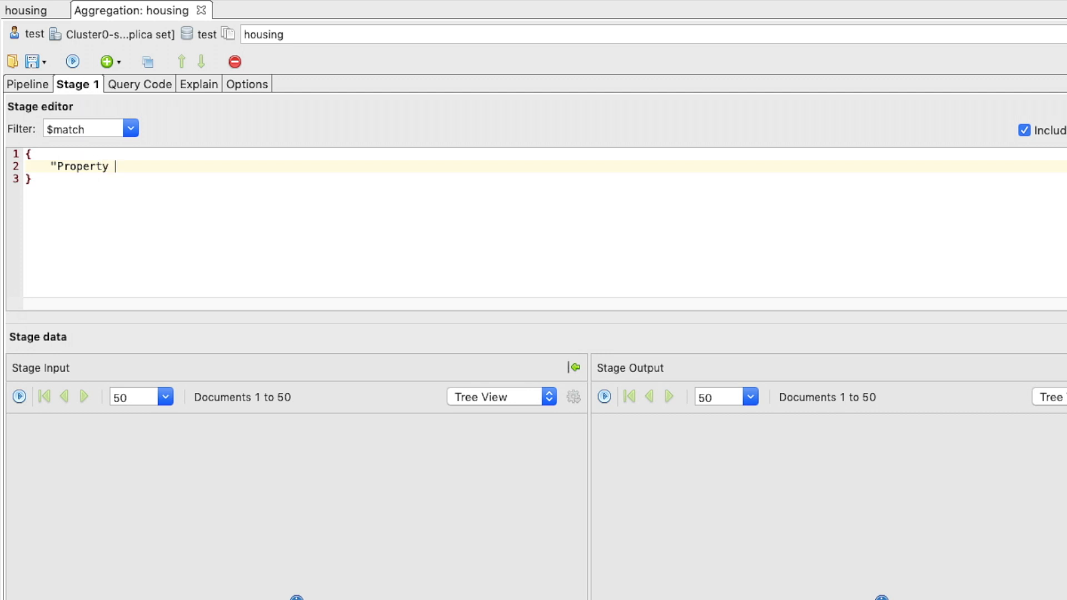
type(": \"Senior\"")
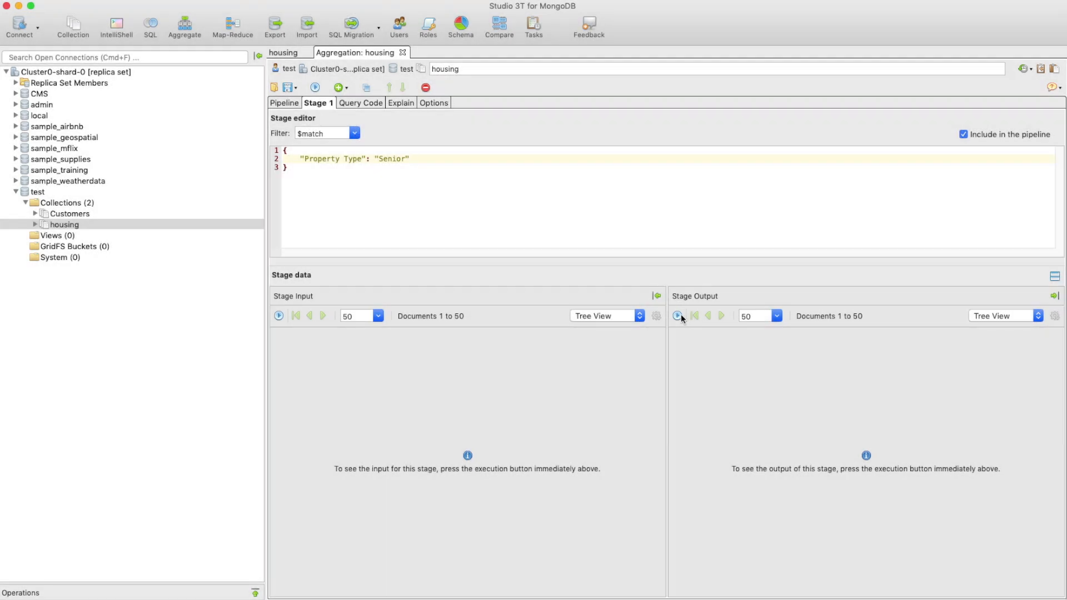
Run the $match stage's output in Table View, count its documents, and check the Property Type column
left_click(680, 316)
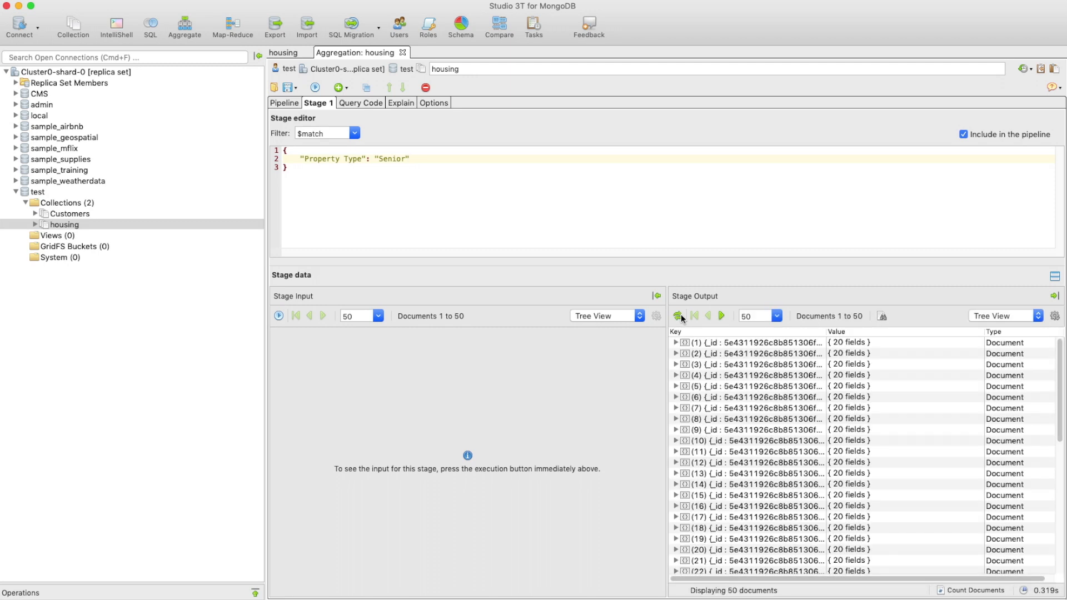
left_click(1000, 316)
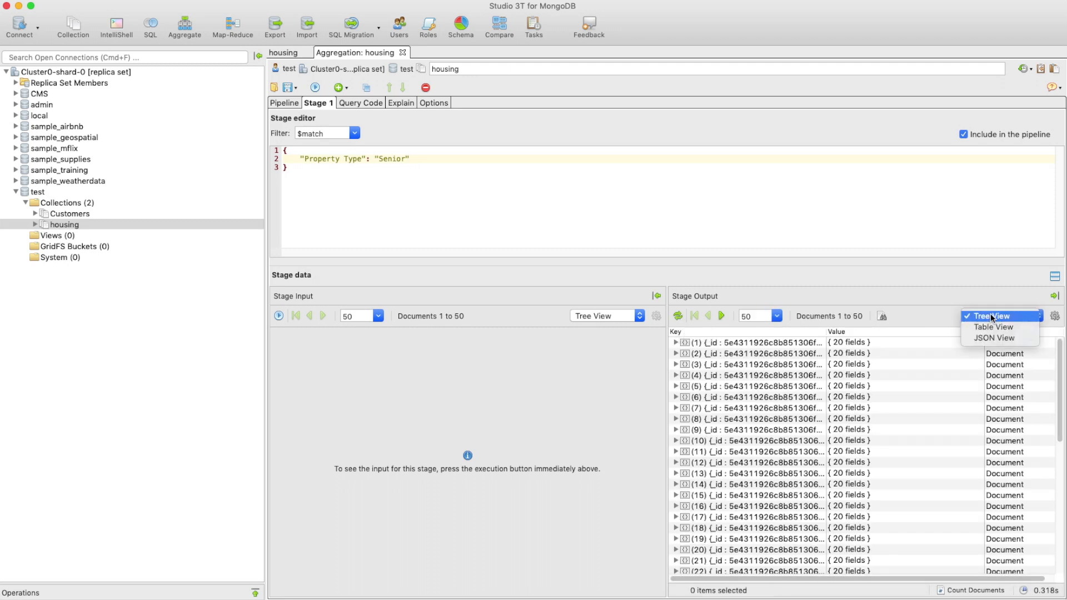
left_click(1003, 328)
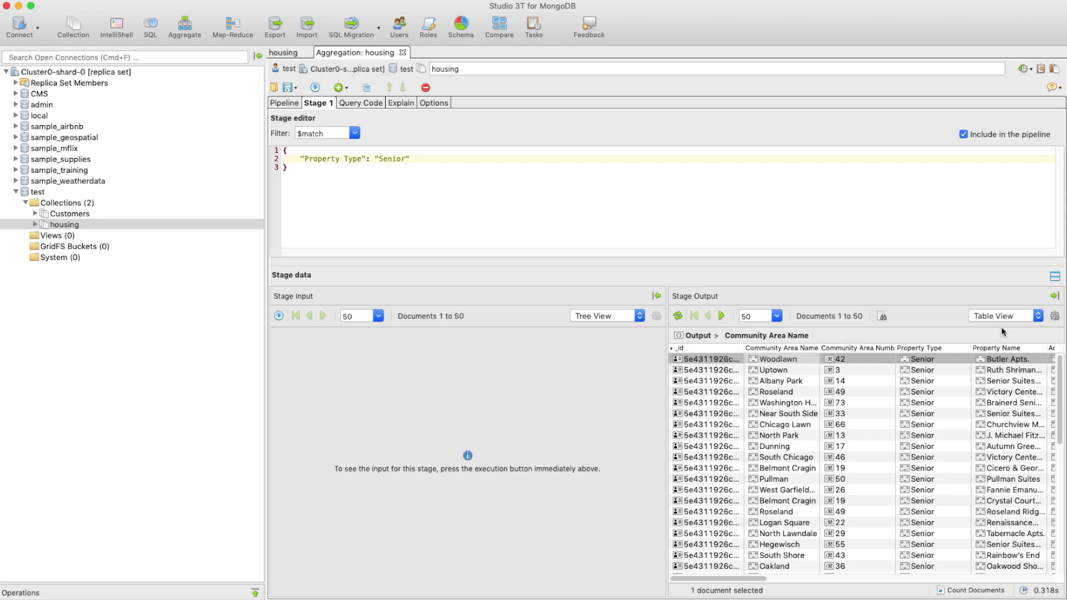
left_click(981, 590)
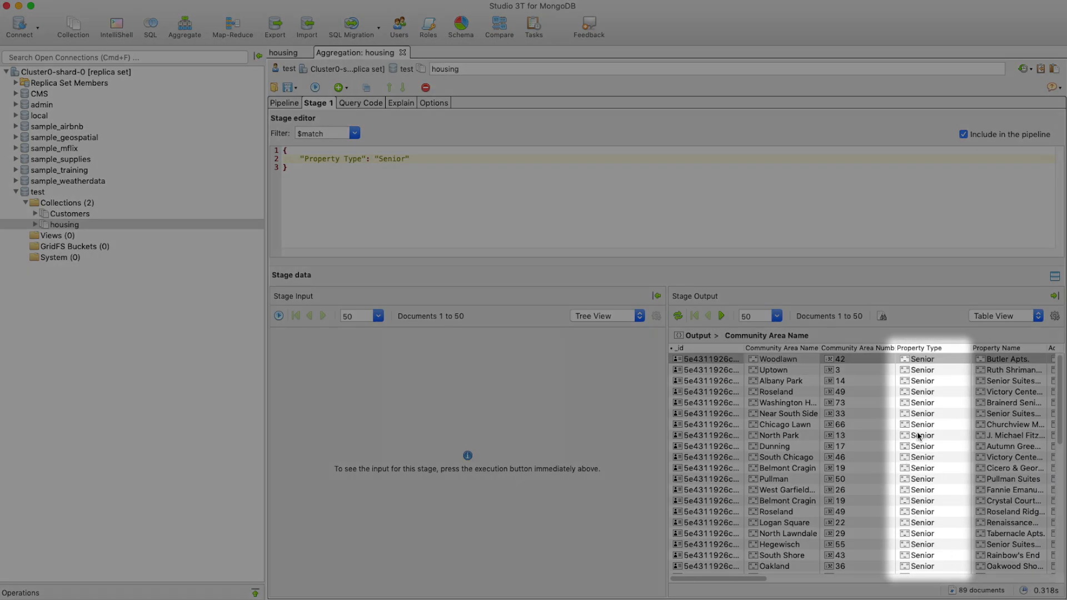
left_click(920, 435)
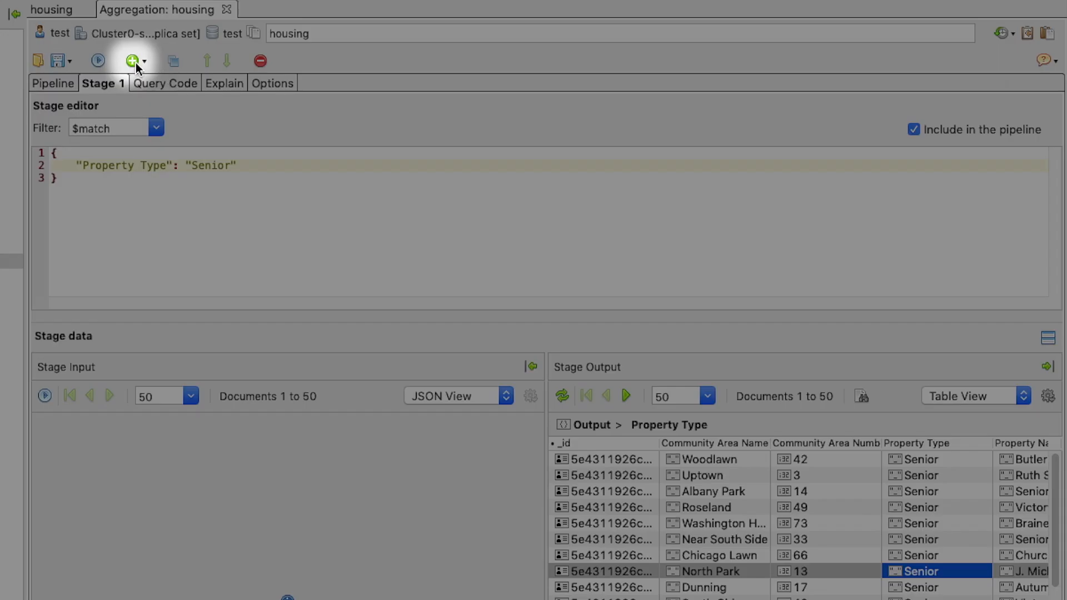
Add a second stage to the pipeline and set its operator to $group
left_click(133, 61)
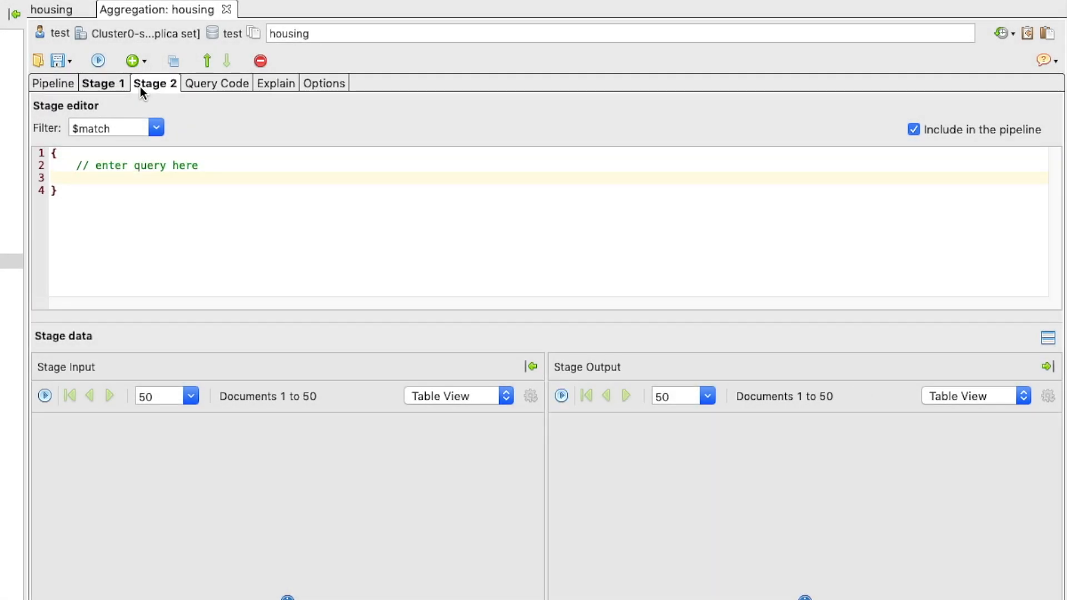
left_click(155, 127)
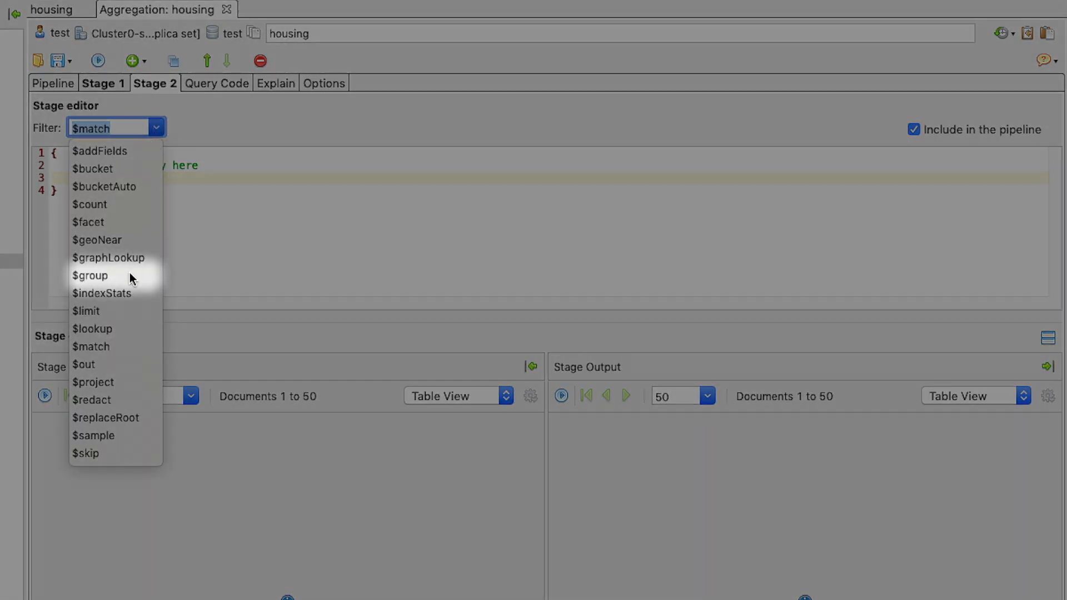
left_click(132, 276)
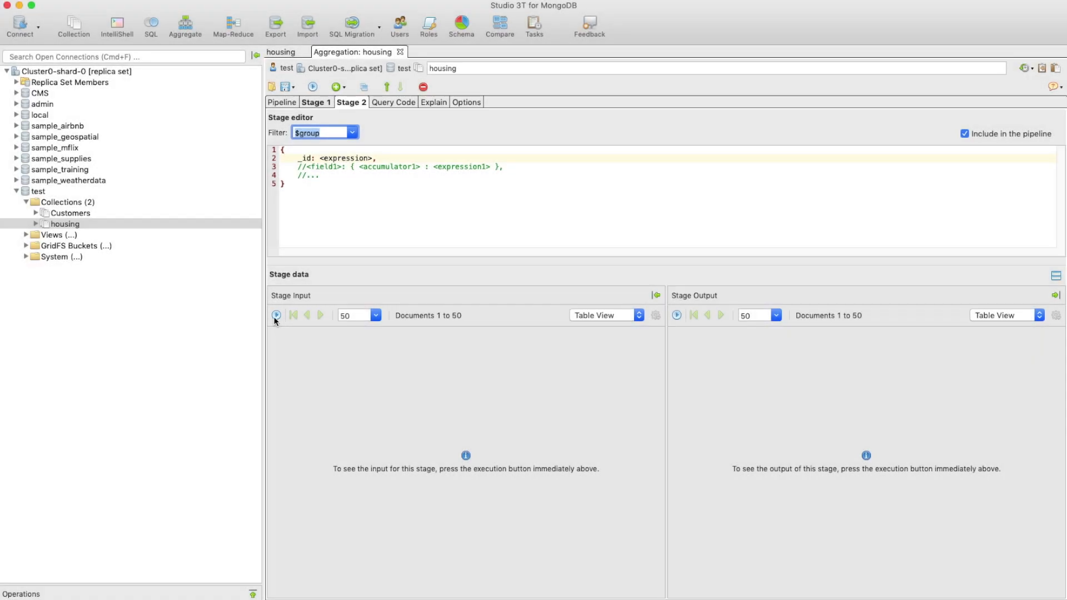
Run the $group stage's input, count its documents, and check the Units column
left_click(274, 317)
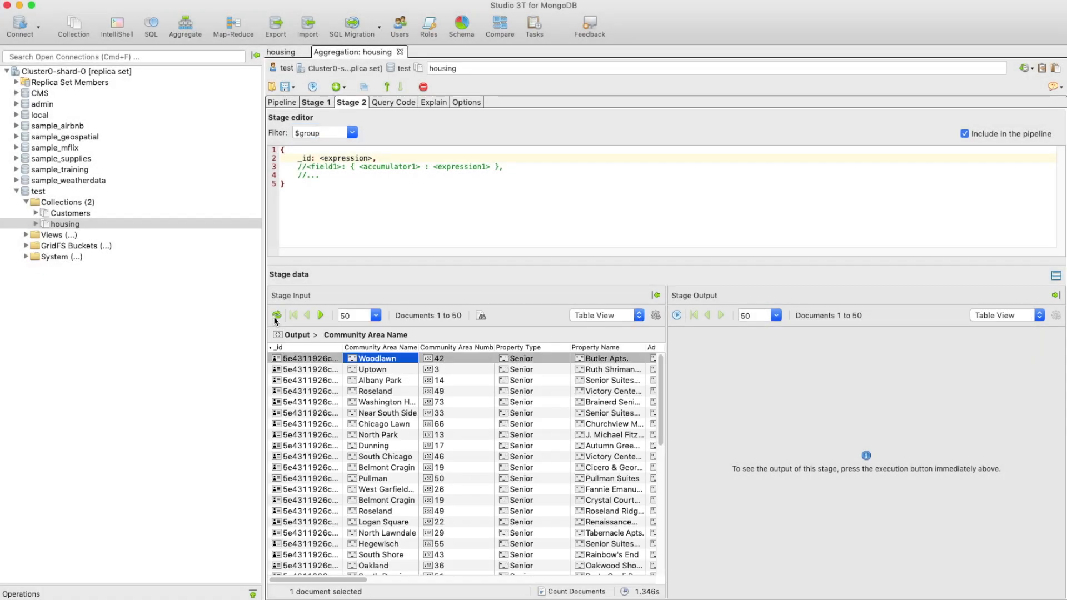
left_click(584, 593)
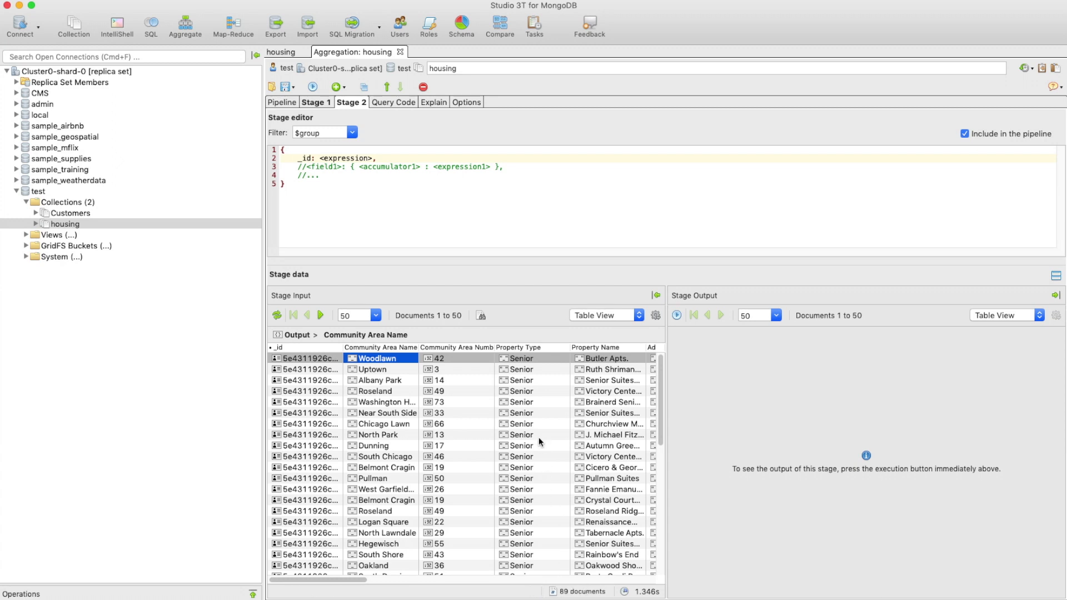
scroll(539, 437, "right", 8)
scroll(539, 437, "right", 8)
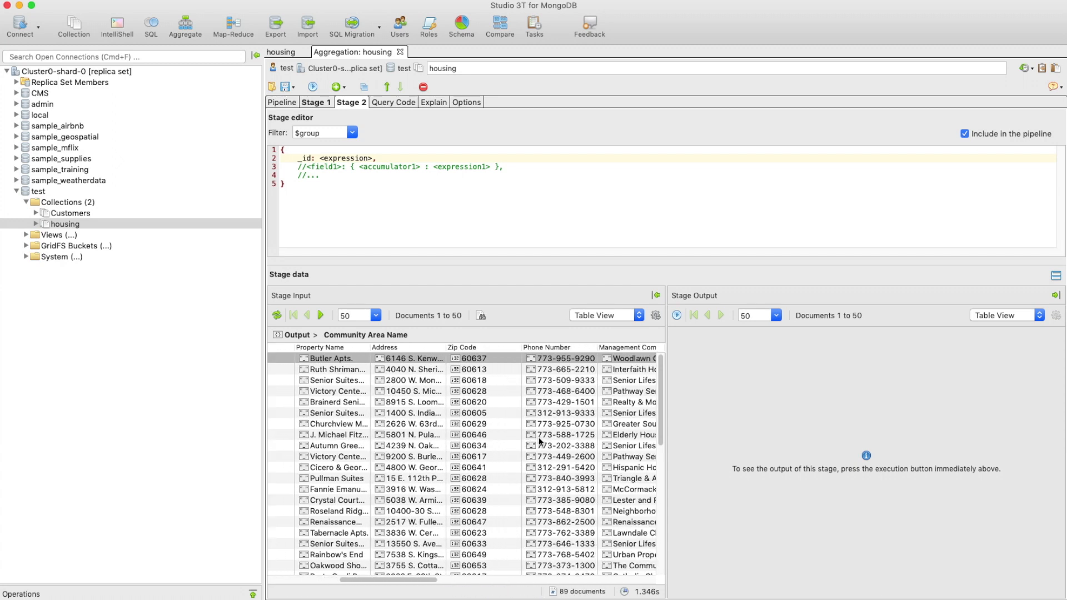
left_click(587, 358)
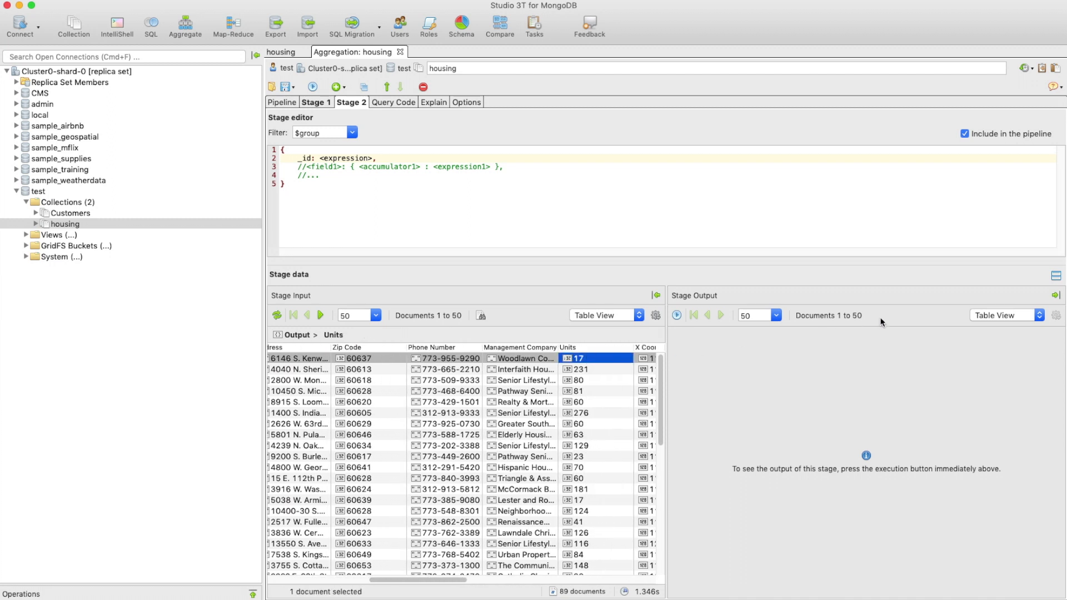
Stack the stage input above the stage output and inspect the Property Type, Zip Code and Units values of the first document
left_click(1056, 277)
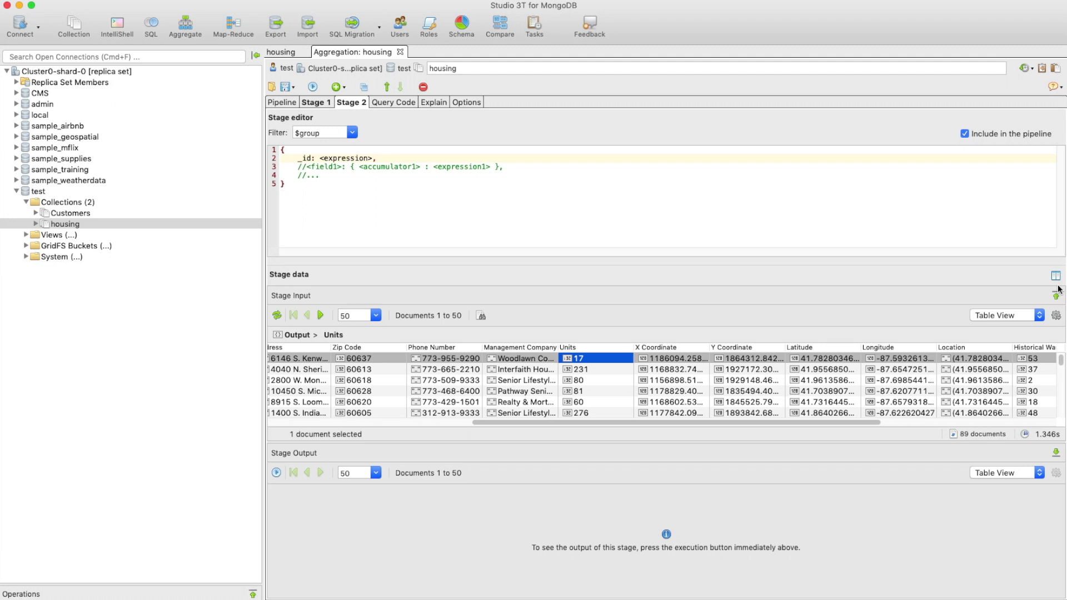
scroll(984, 356, "left", 5)
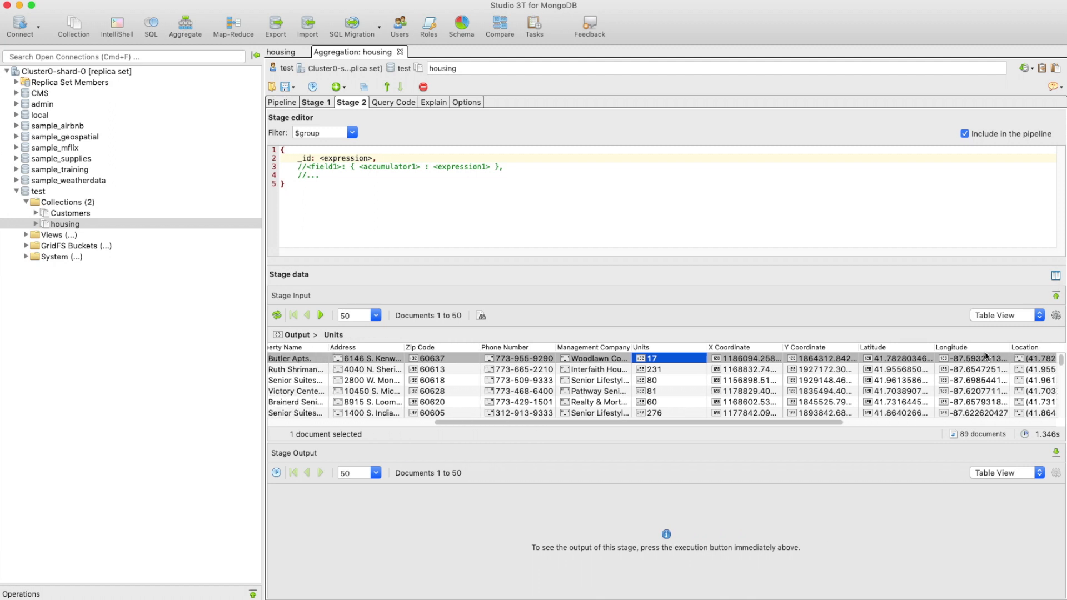
scroll(984, 351, "left", 1)
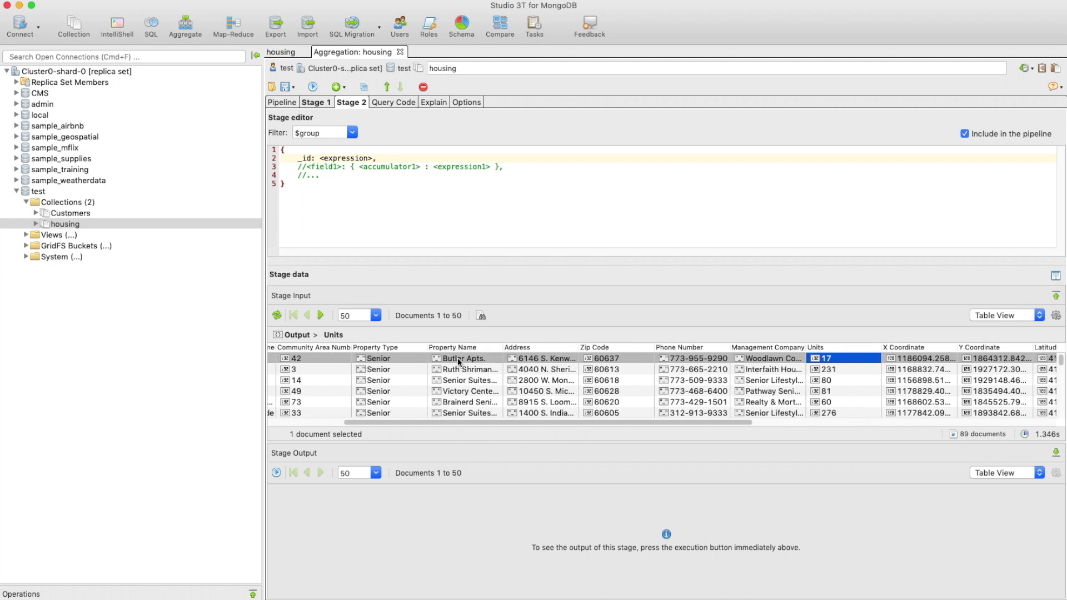
left_click(417, 357)
left_click(611, 358)
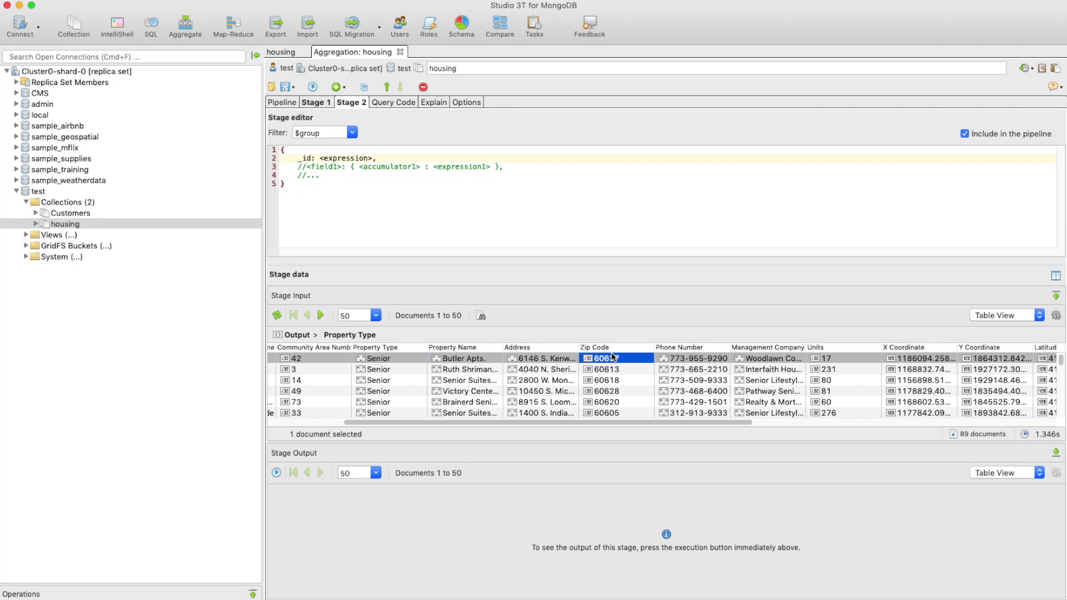
left_click(832, 359)
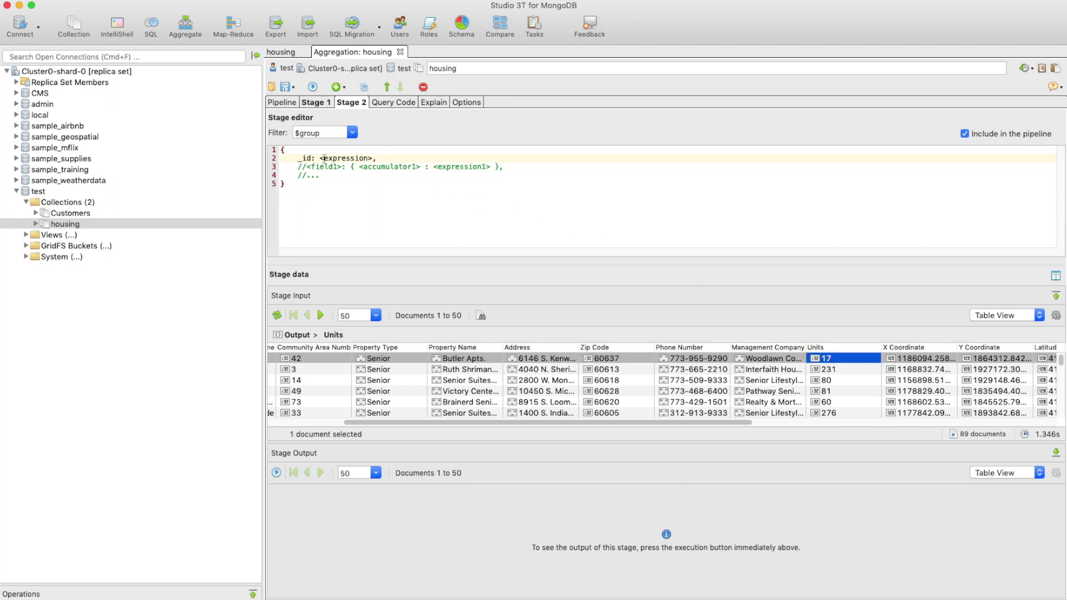
Replace the $group stage's template with _id: "$Zip Code" and totalUnits: { $sum: "$Units" }
left_click_drag(297, 159, 320, 176)
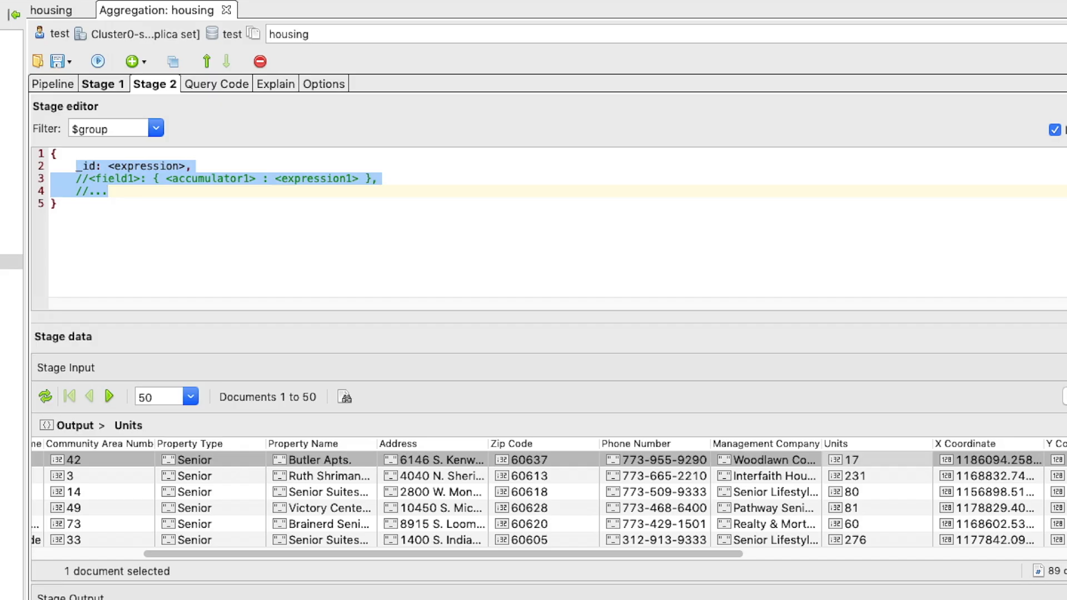
type("_")
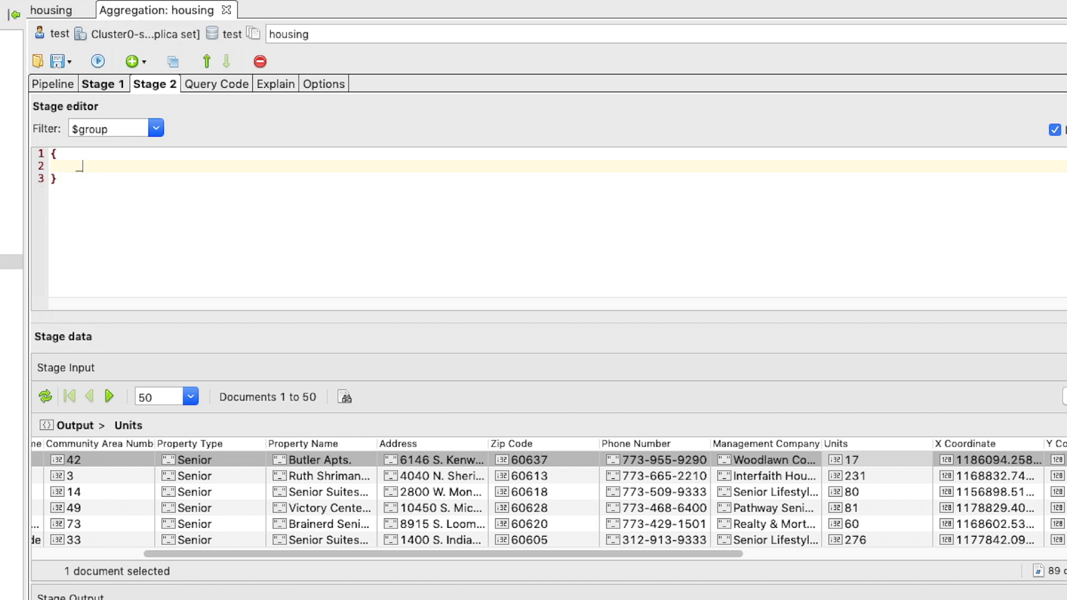
type("id: \"$Zip Code\",")
key("Return")
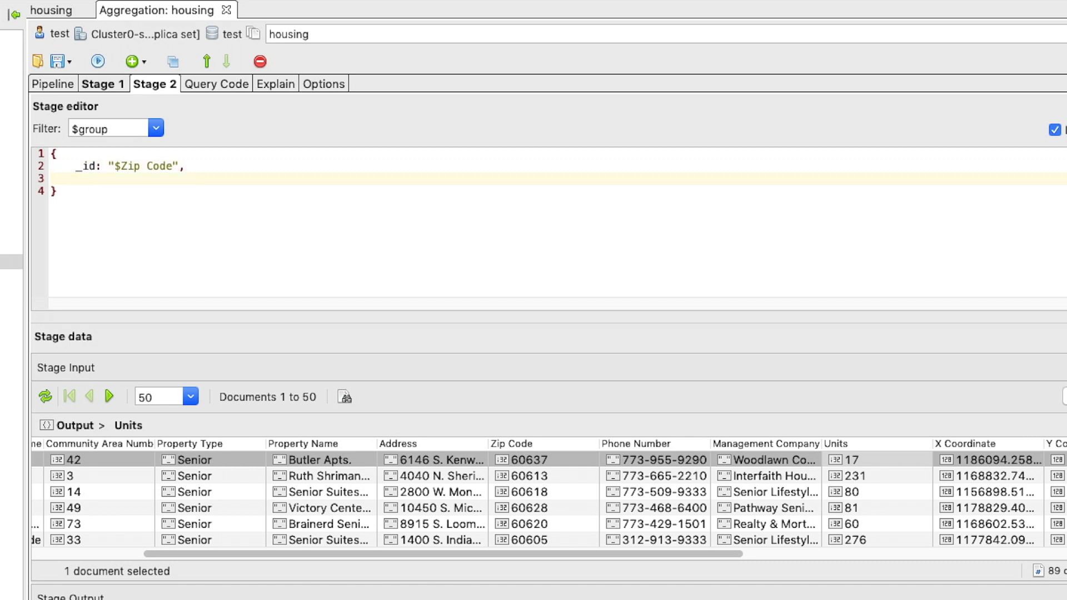
type("totalUnits: { $sum: \"")
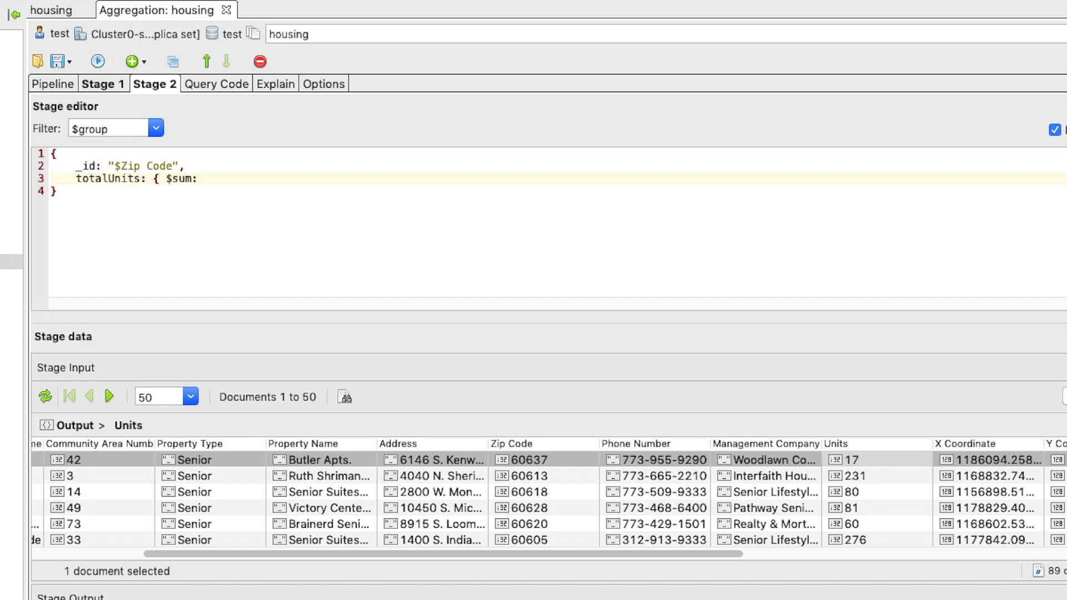
type("$Units\" }")
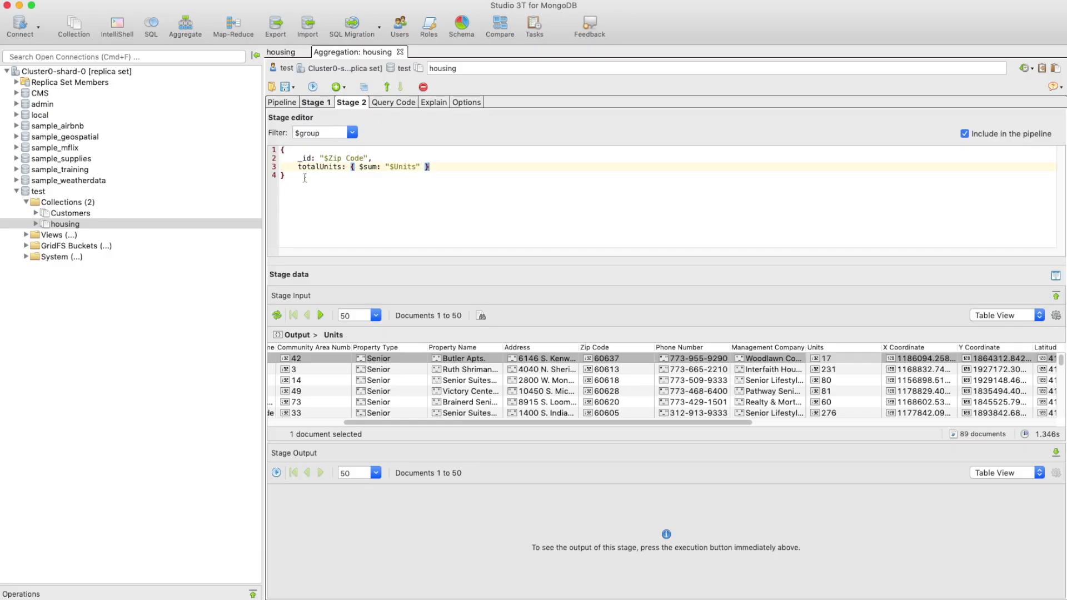
Run the $group stage's output, review the totals per zip code, and place the stage input and output side by side
left_click(276, 472)
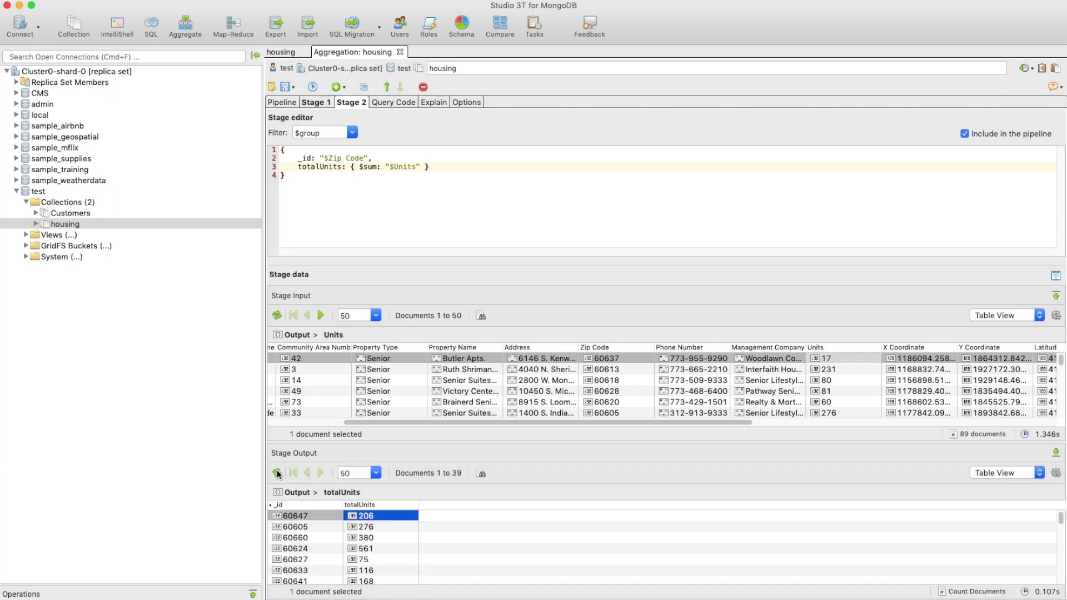
scroll(299, 531, "down", 10)
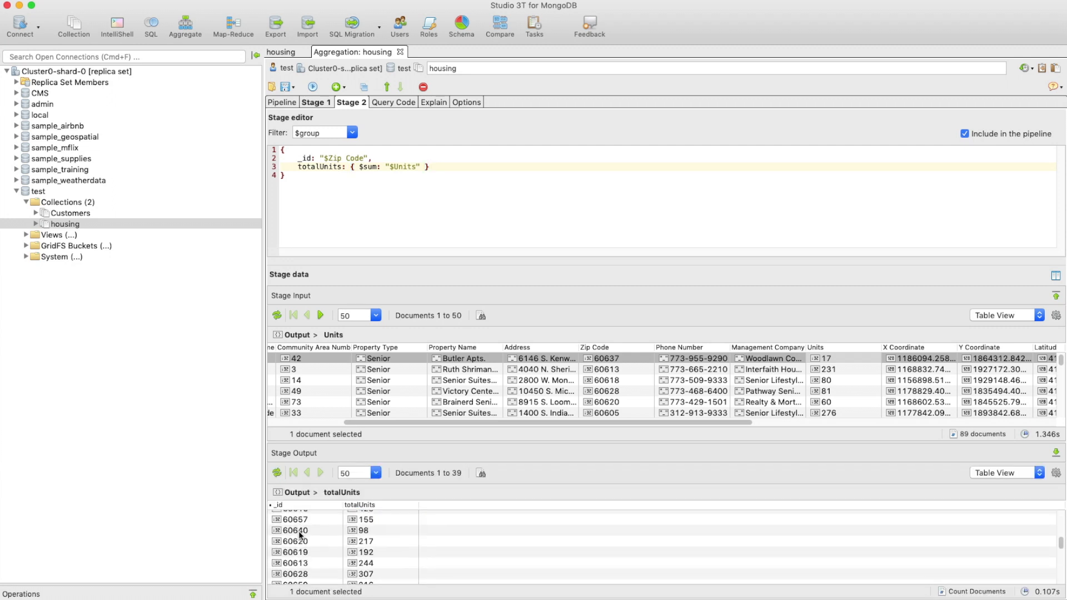
scroll(299, 535, "up", 10)
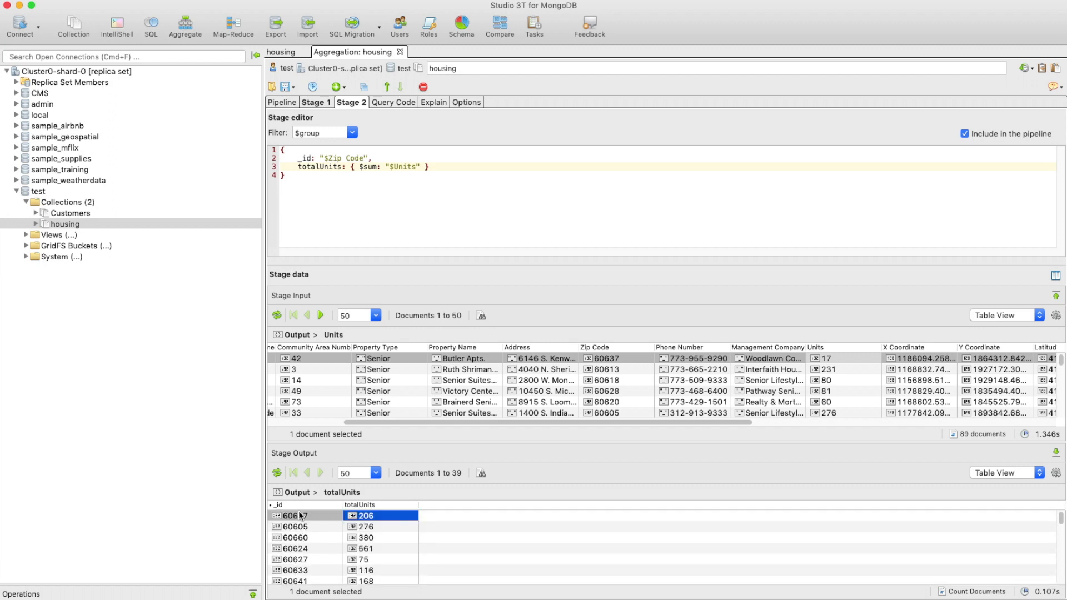
left_click(1057, 278)
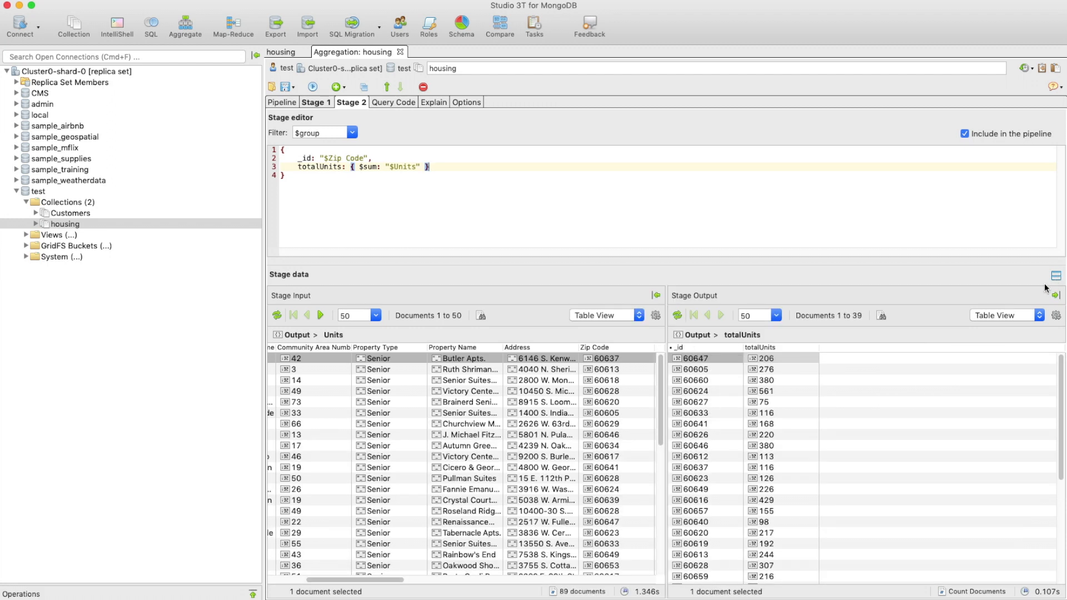
Add a third stage with the $sort operator and define its sort as totalUnits: -1
left_click(336, 87)
left_click(352, 132)
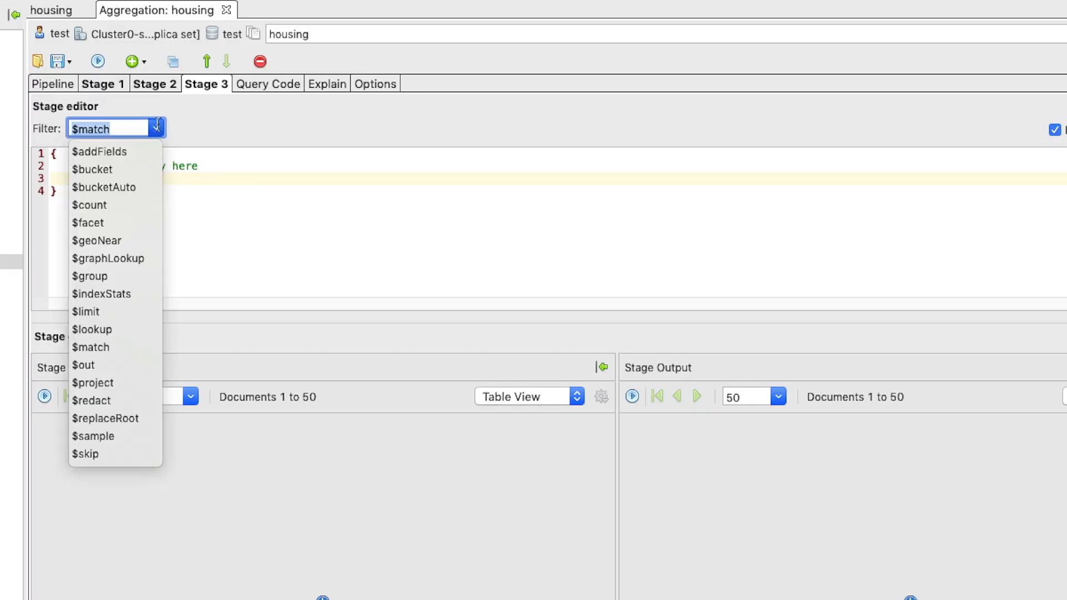
scroll(148, 184, "down", 3)
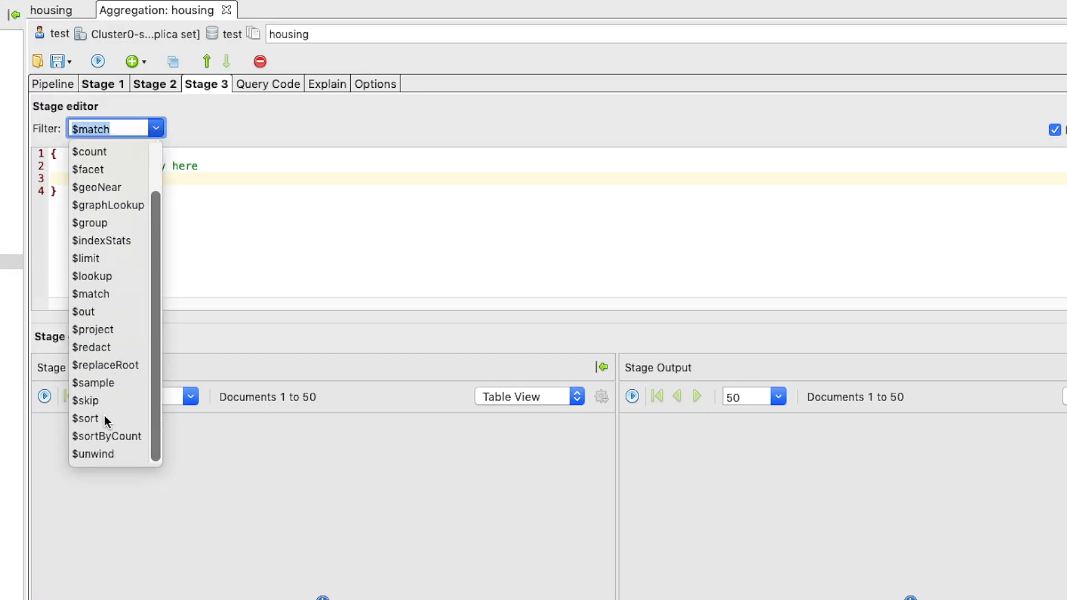
left_click(104, 417)
key("shift+Up")
key("shift+Up")
type("totalUnits:")
type("-1")
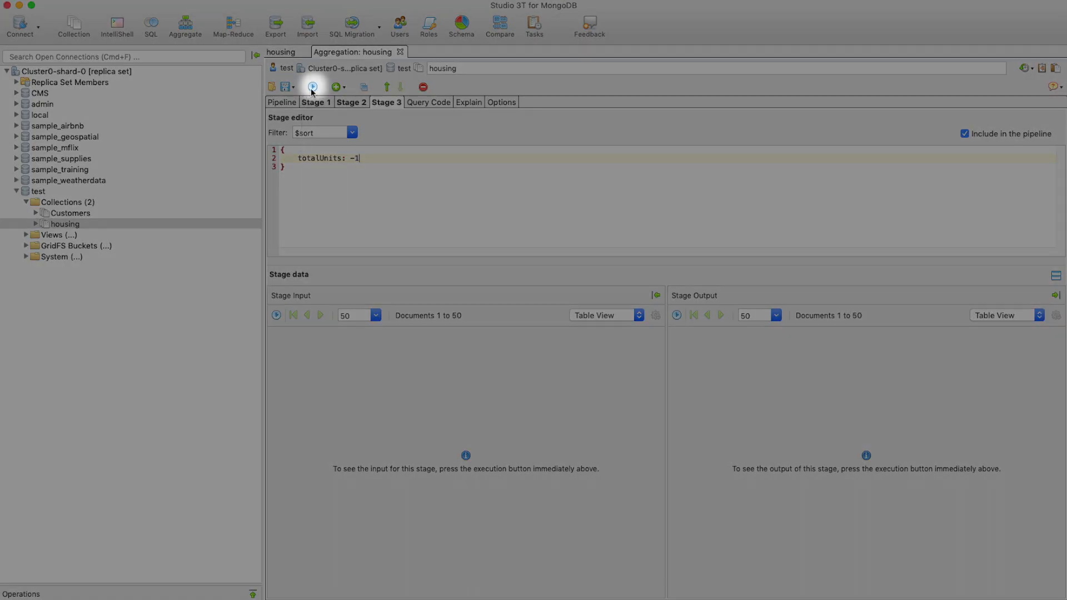
Run the full pipeline and select the first ten rows of its output
left_click(311, 88)
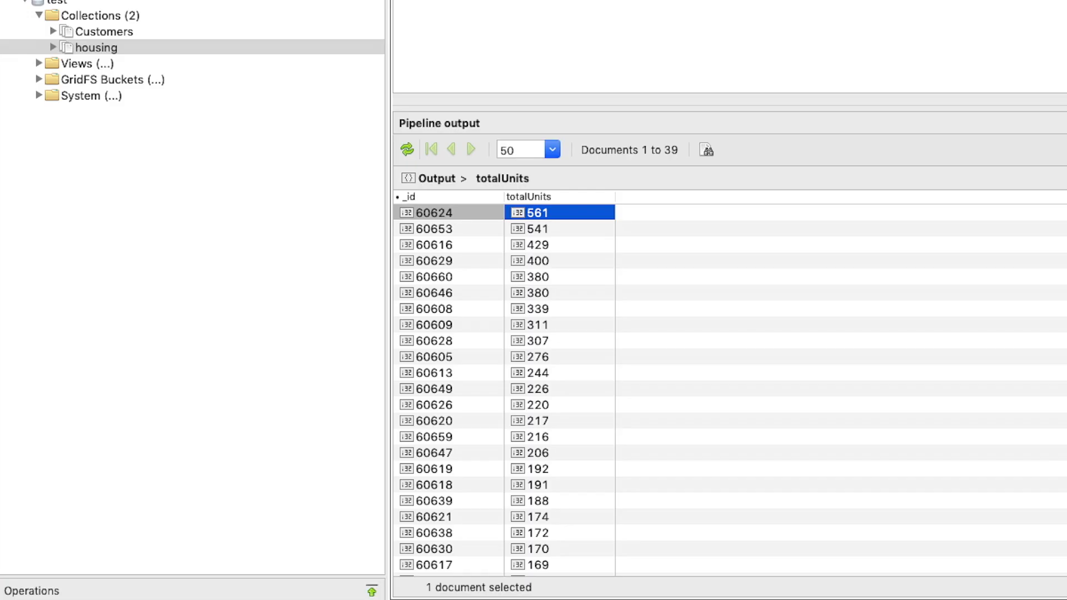
key("shift+Down")
key("shift+Down")
key("shift+Down")
key("shift+Down")
key("shift+Down")
key("shift+Down")
key("shift+Down")
key("shift+Down")
key("shift+Down")
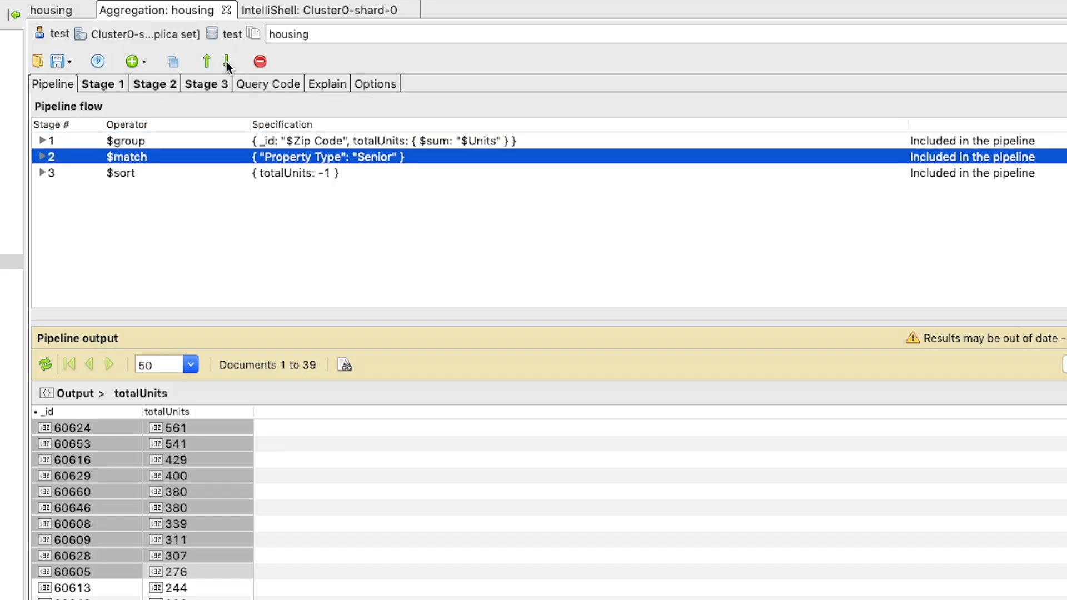
Move the $match stage to the end of the pipeline and back up to the first position
left_click(226, 61)
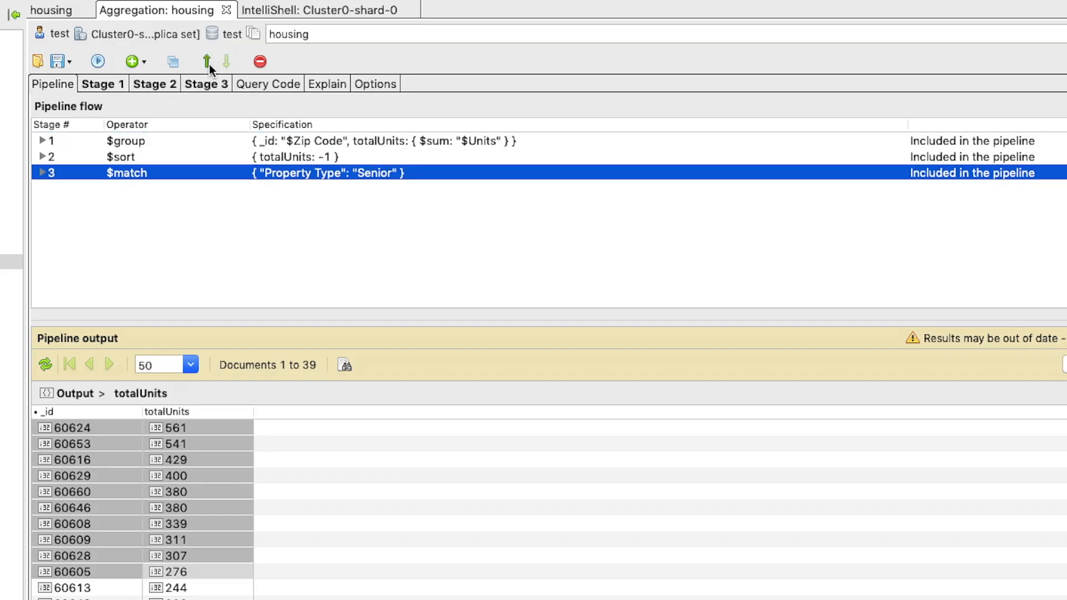
left_click(208, 62)
left_click(207, 61)
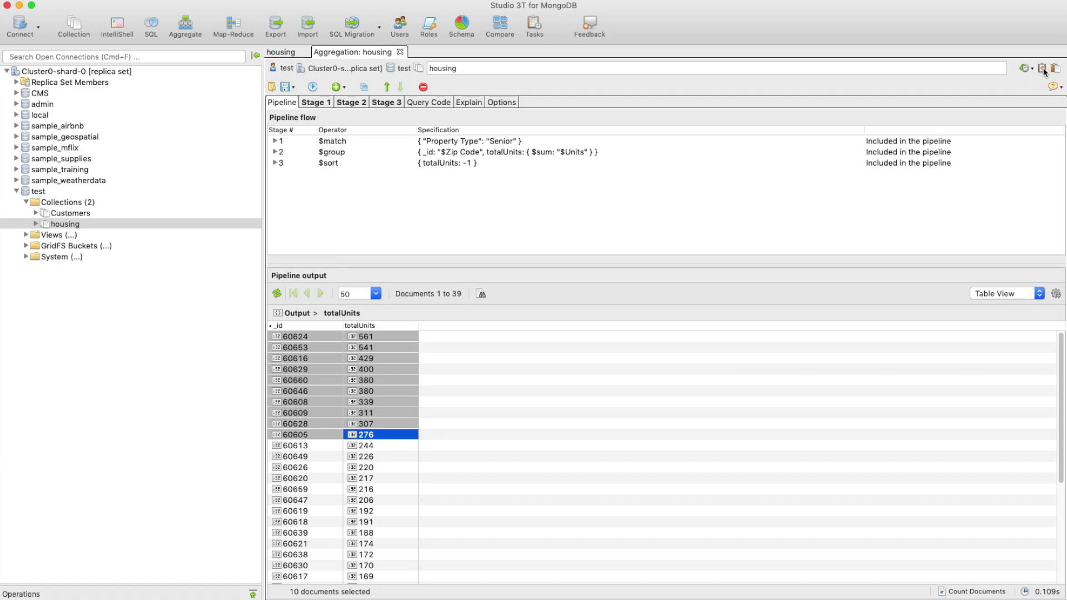
Save the current aggregate query as a new JavaScript file in the Team Aggregations folder
left_click(1043, 68)
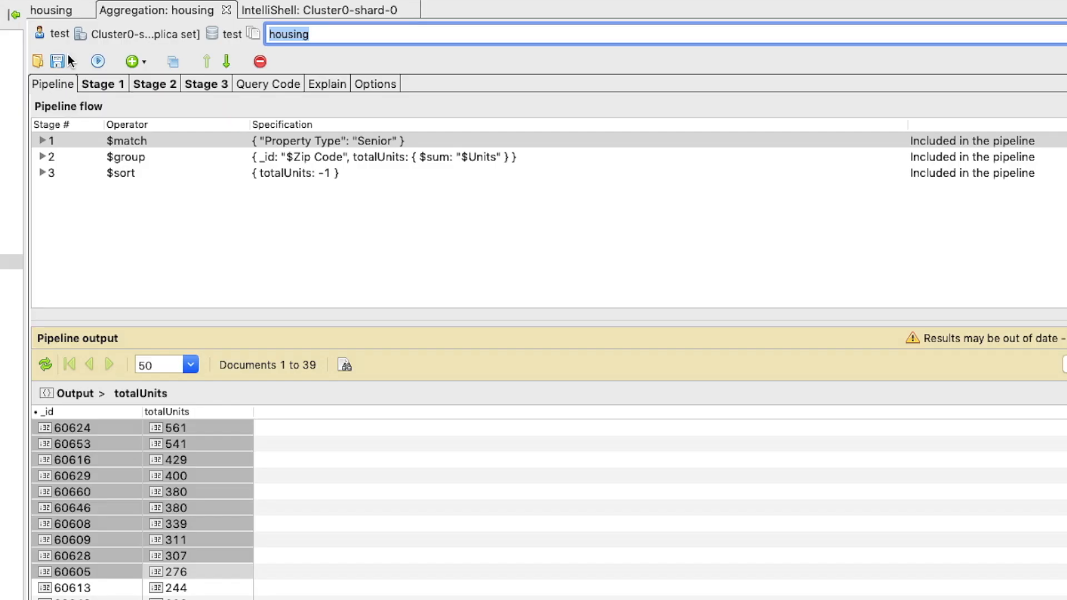
left_click(291, 86)
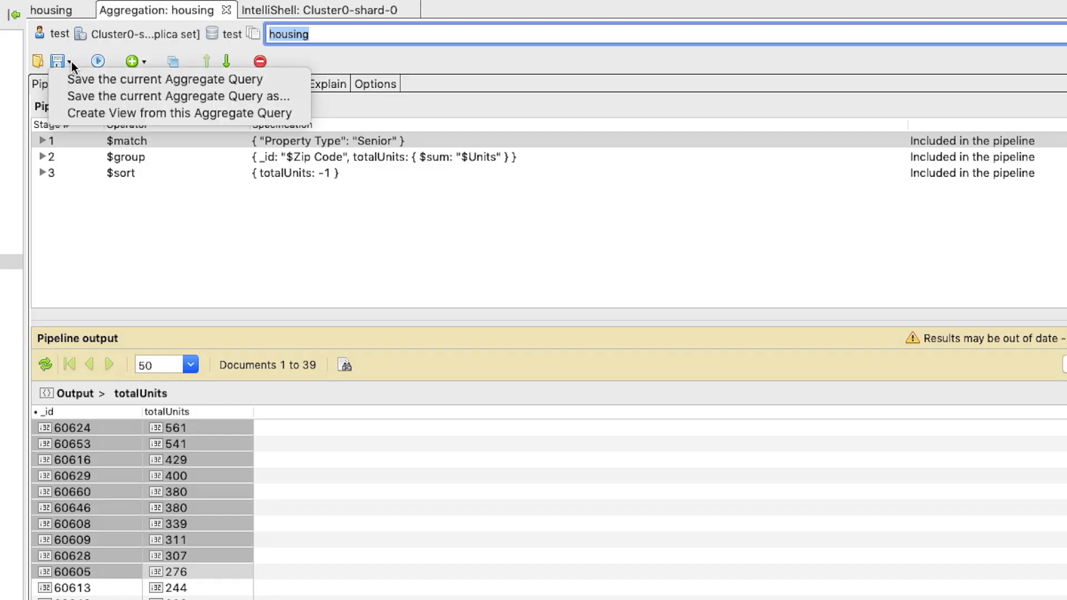
left_click(90, 97)
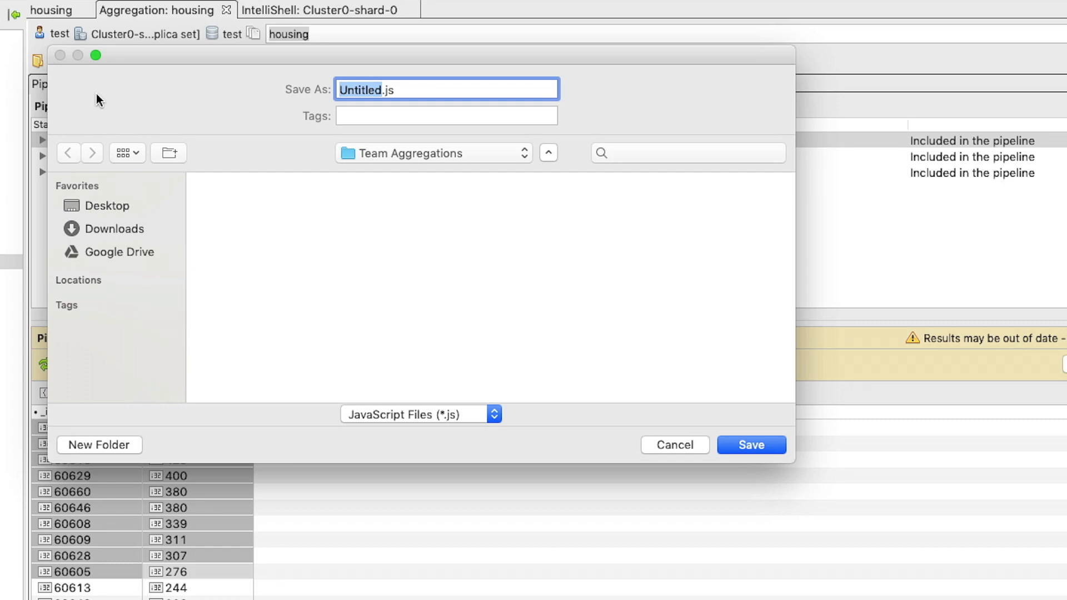